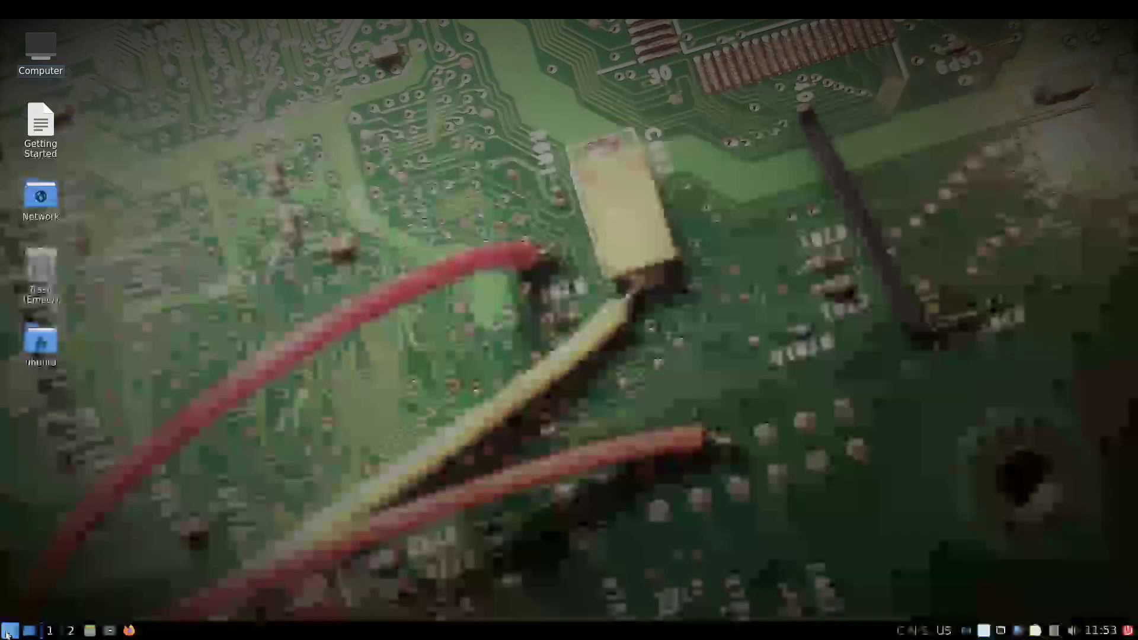
Open the HackRF spectrum analyzer terminal from the Other applications category and list the contents of its hackrf-spectrum-analyzer folder.
click(9, 631)
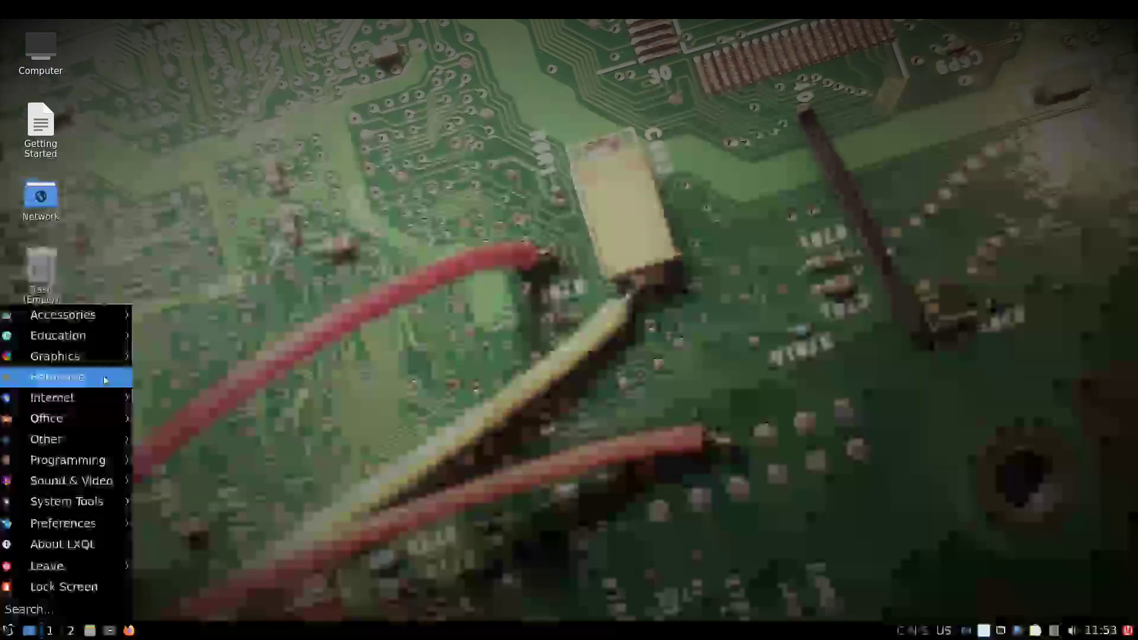
mouse_move(95, 323)
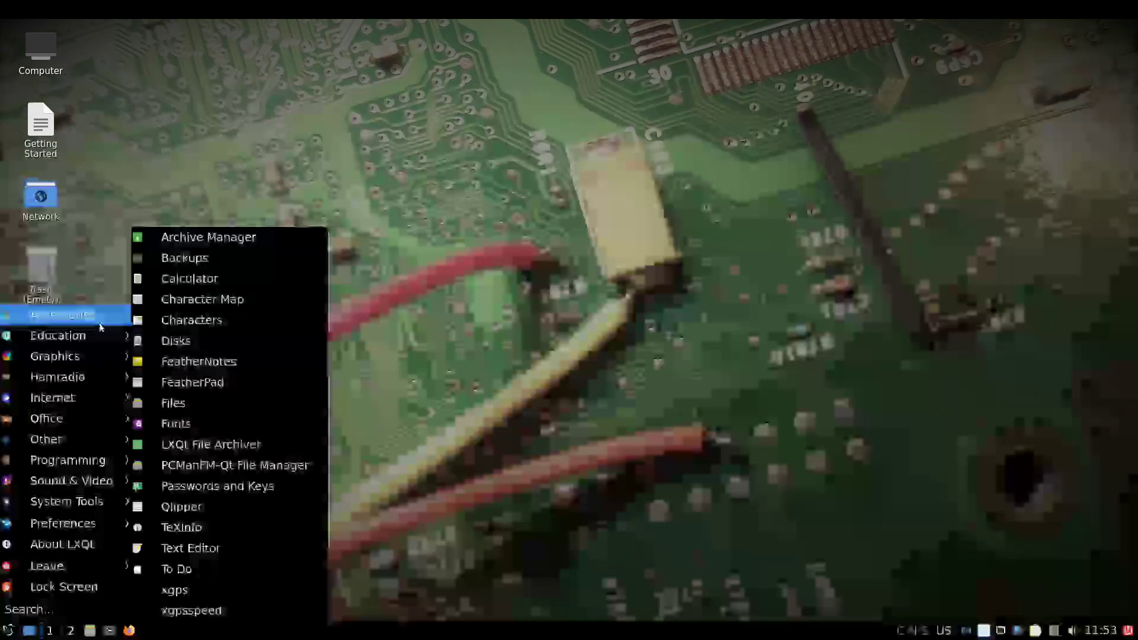
mouse_move(101, 342)
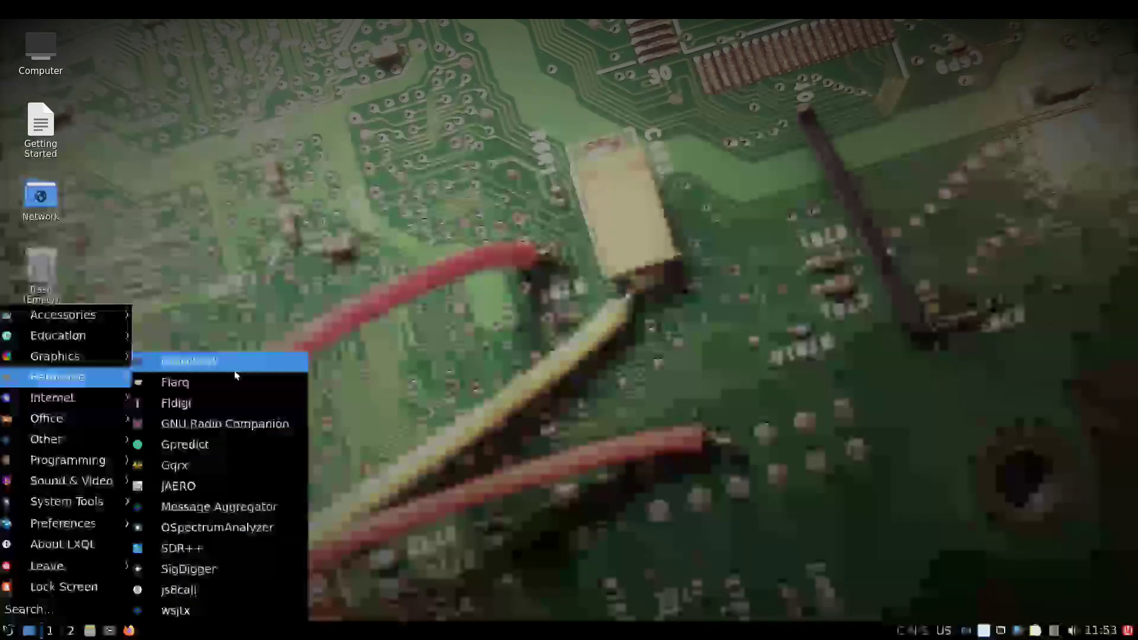
mouse_move(99, 402)
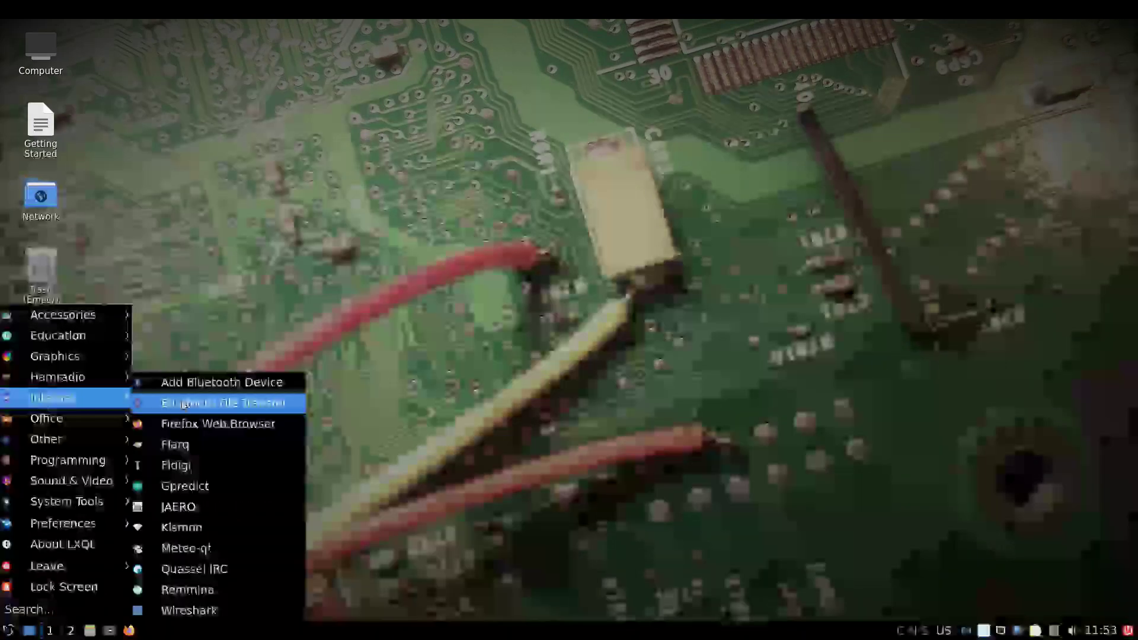
mouse_move(103, 421)
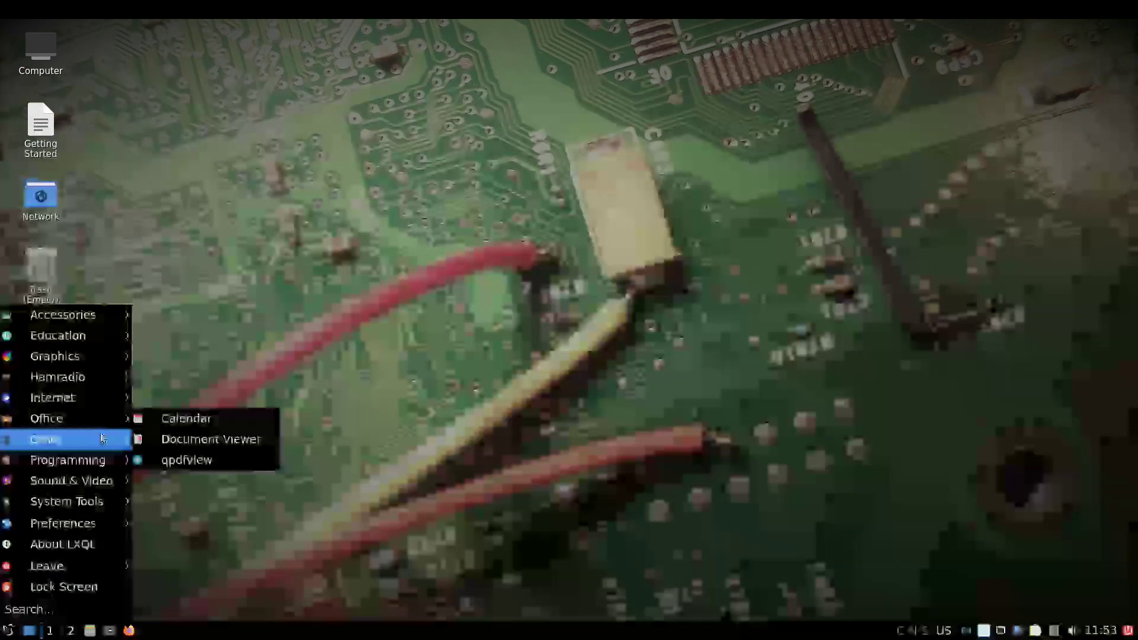
mouse_move(98, 453)
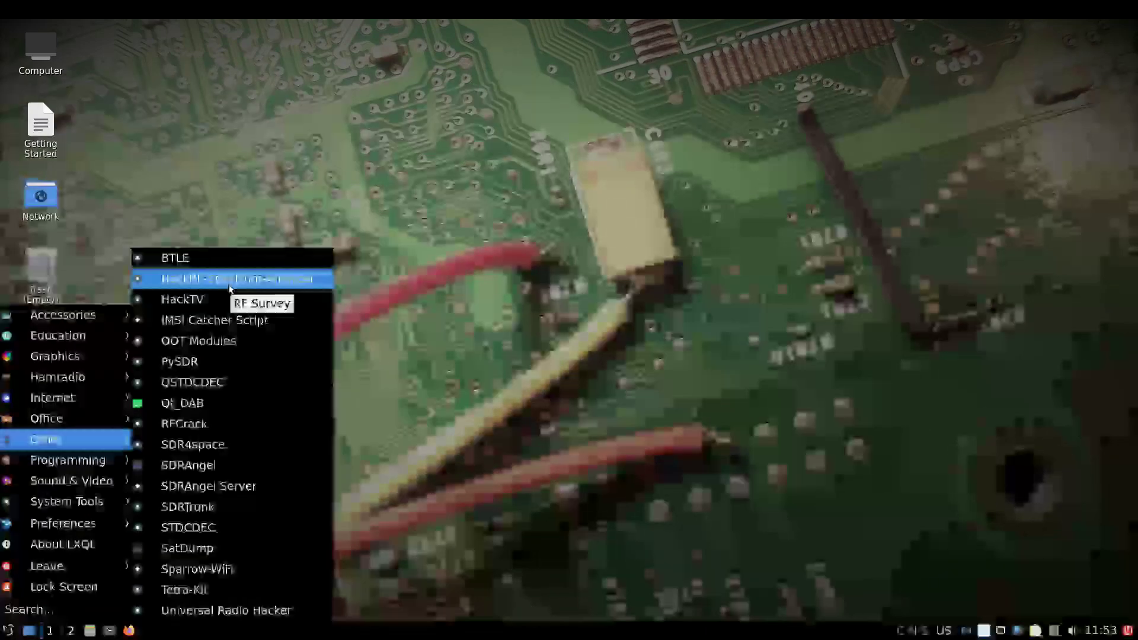
click(229, 283)
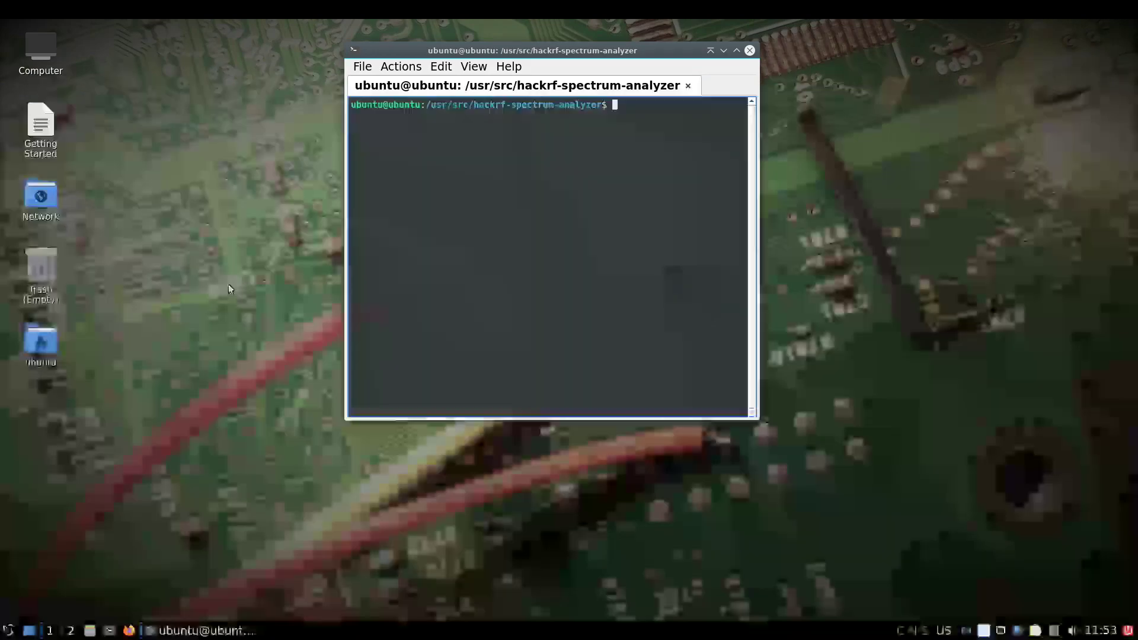
text(ls)
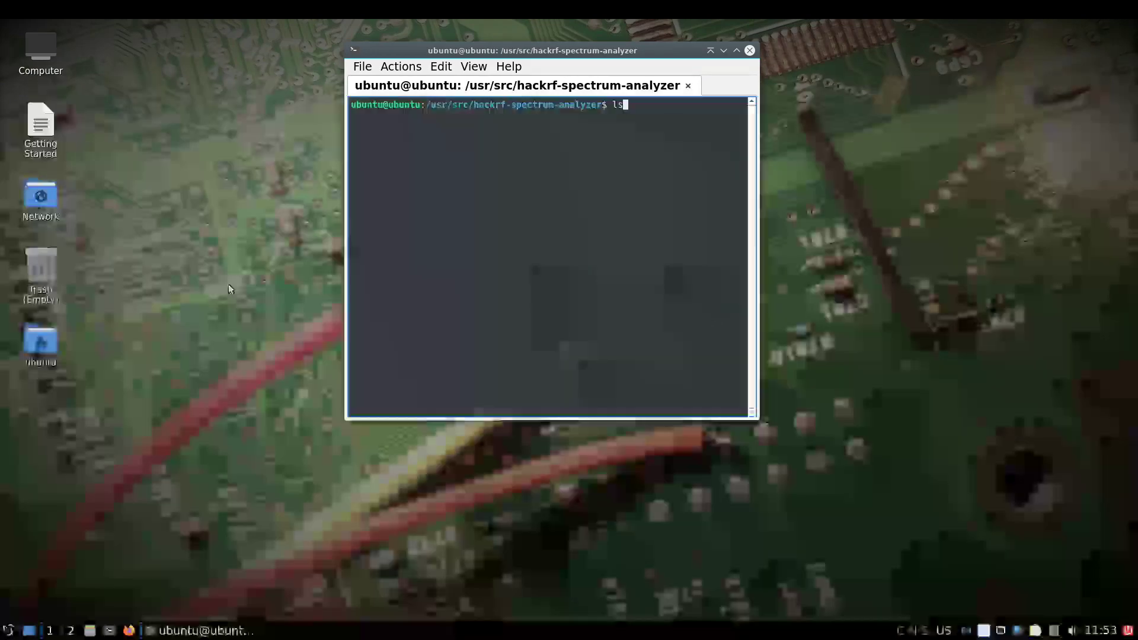
key(Return)
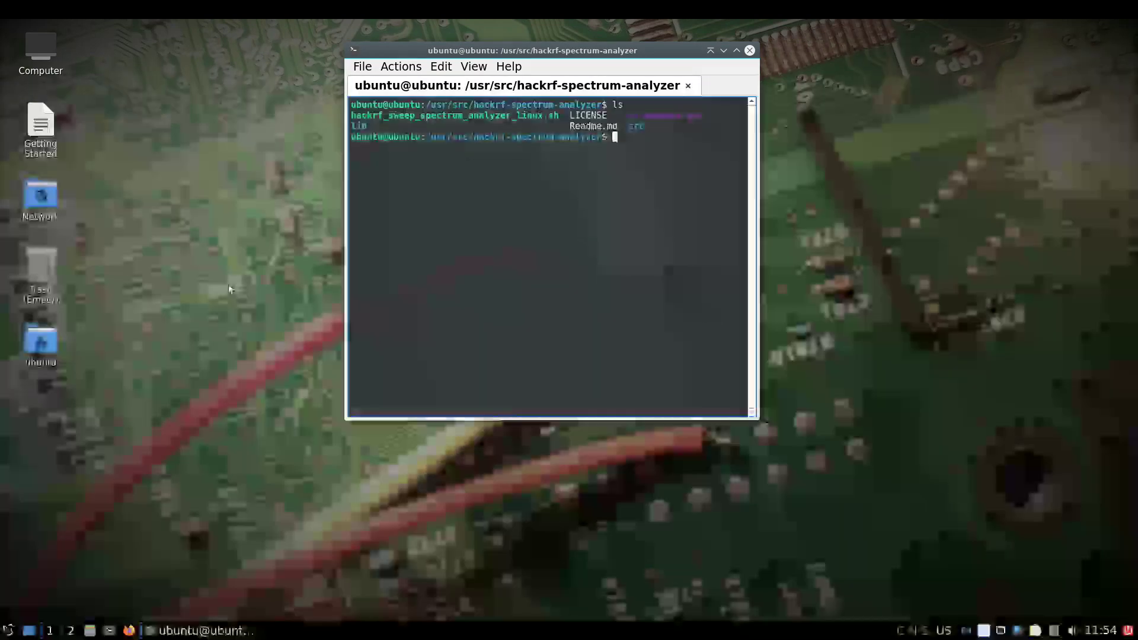
Run ./hackrf_sweep_spectrum_analyzer_linux.sh in the terminal, copying the script name from the folder listing.
text(./)
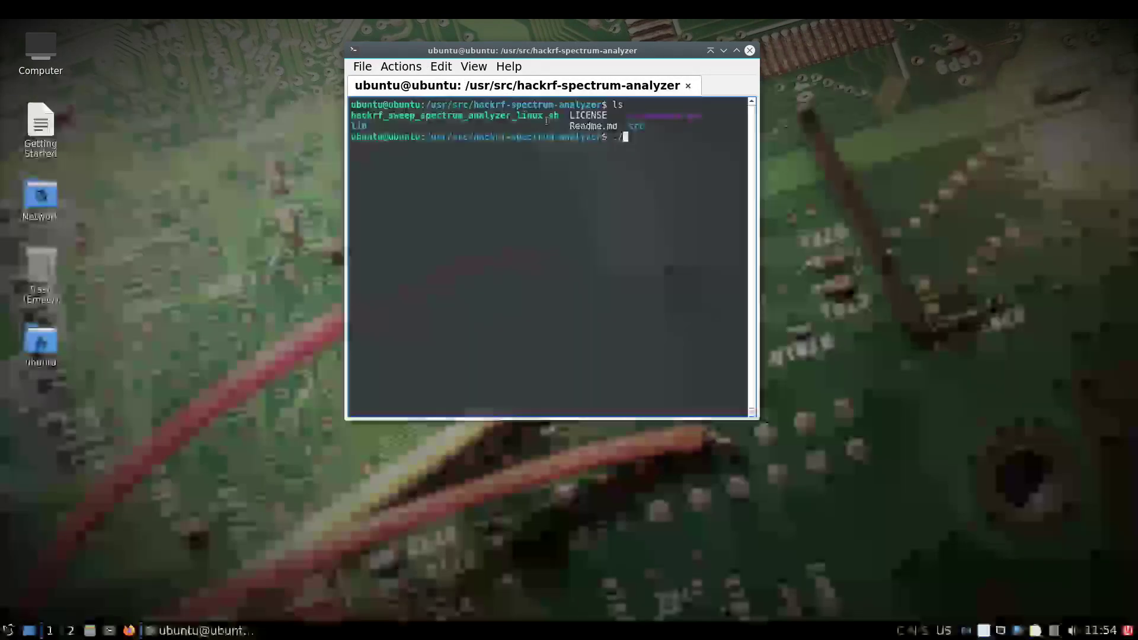
drag(558, 116, 352, 111)
key(ctrl+c)
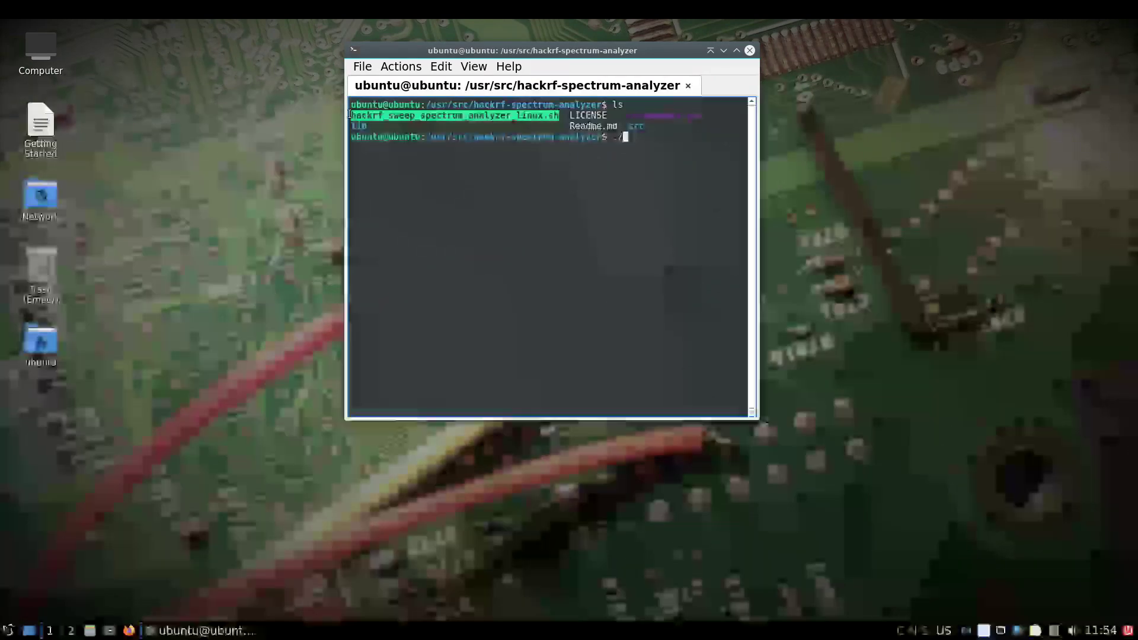
right_click(390, 116)
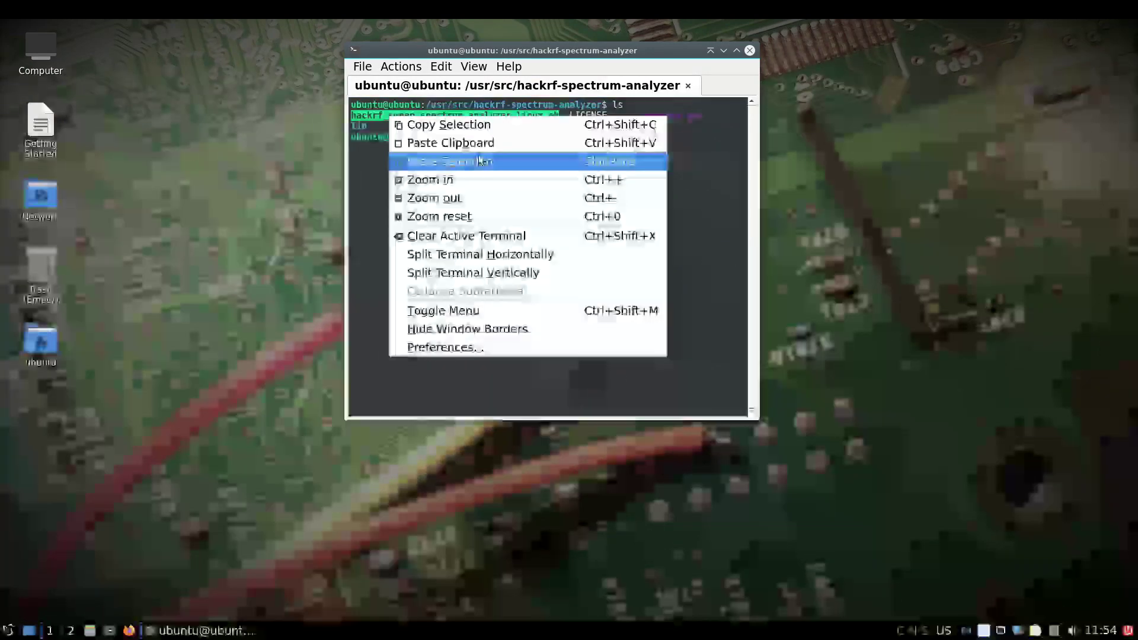
click(485, 125)
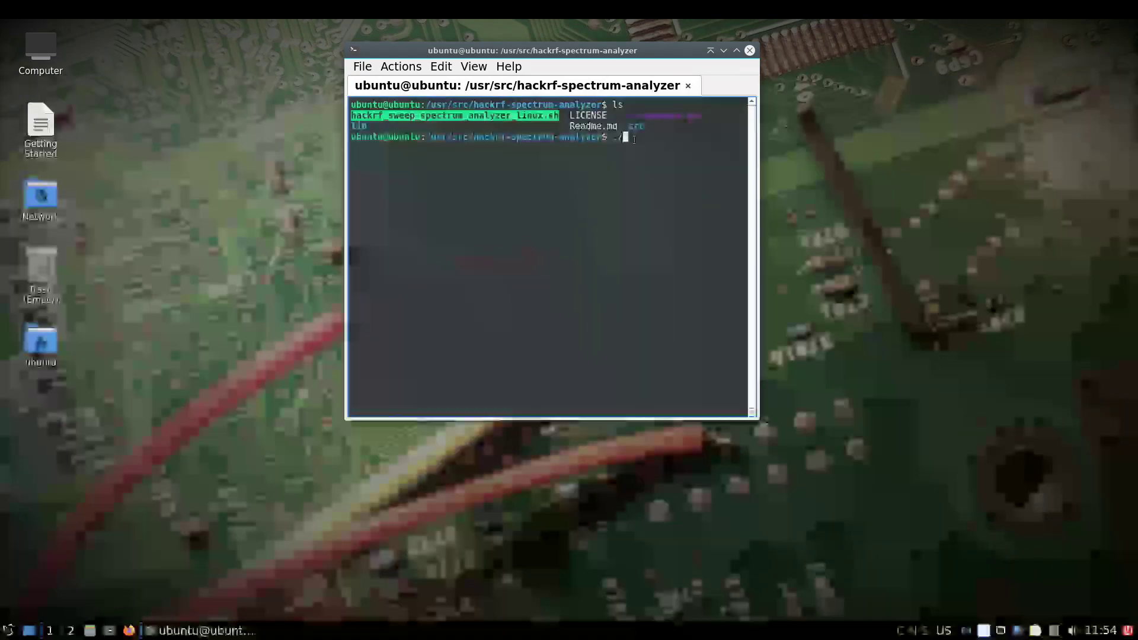
click(635, 138)
right_click(627, 136)
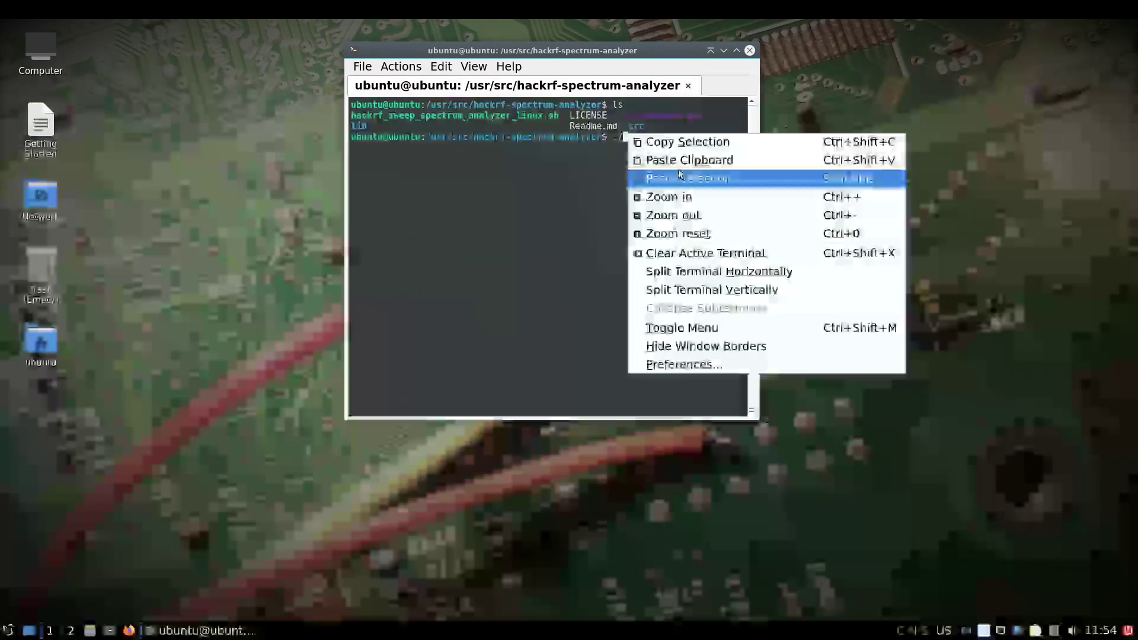
click(683, 178)
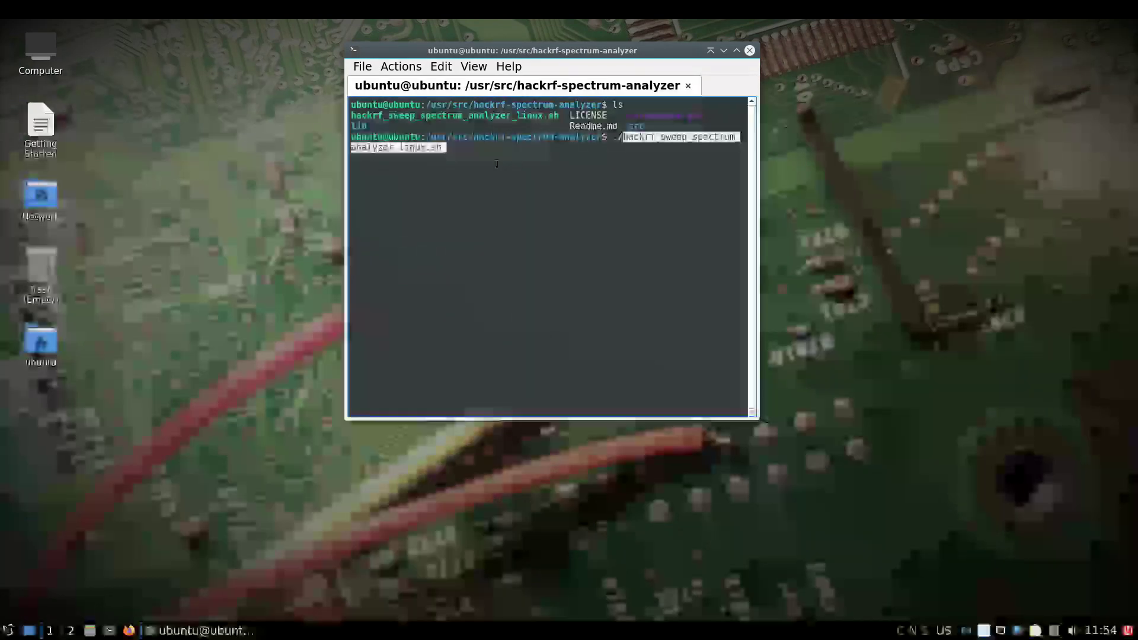
key(Return)
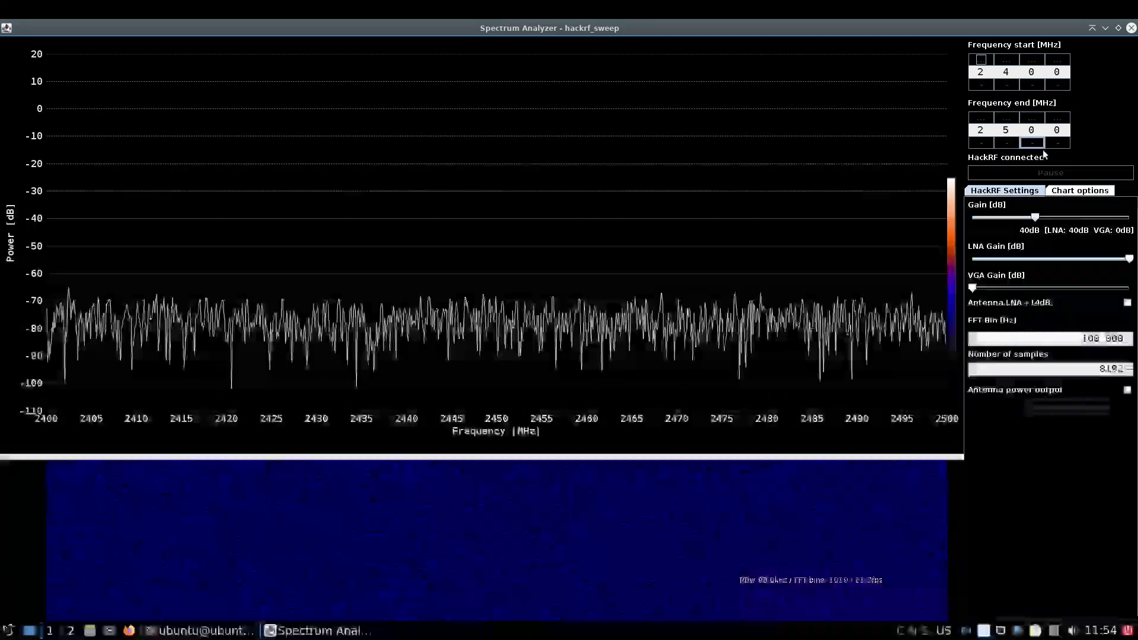
Enable the +14dB antenna LNA and turn on the peak display for the spectrum chart.
click(1128, 303)
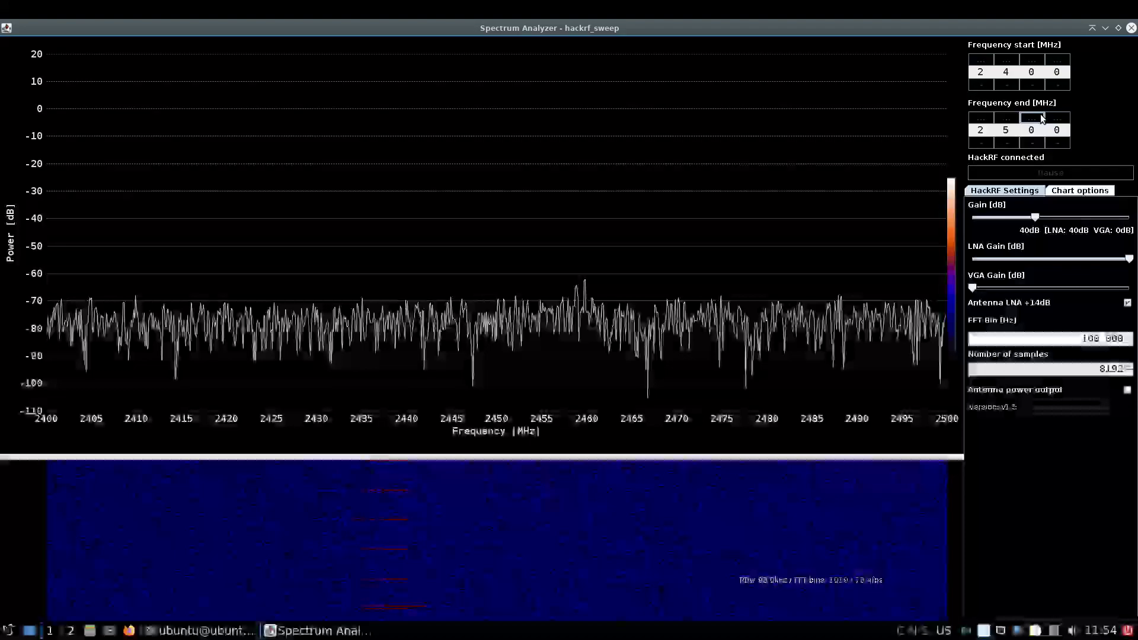
click(1072, 191)
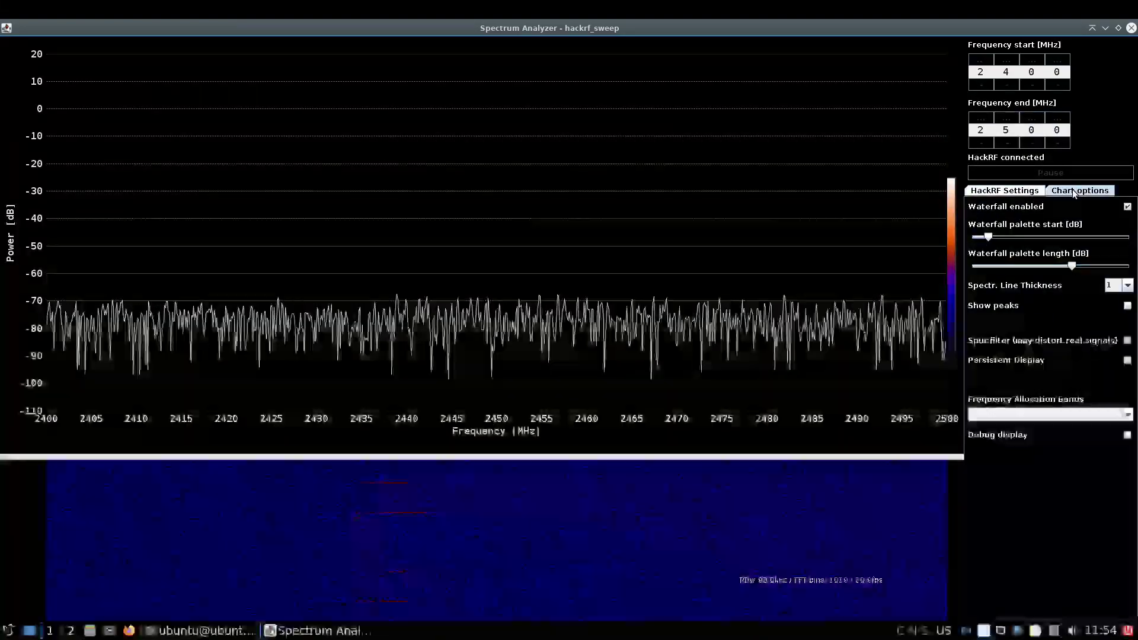
click(1128, 306)
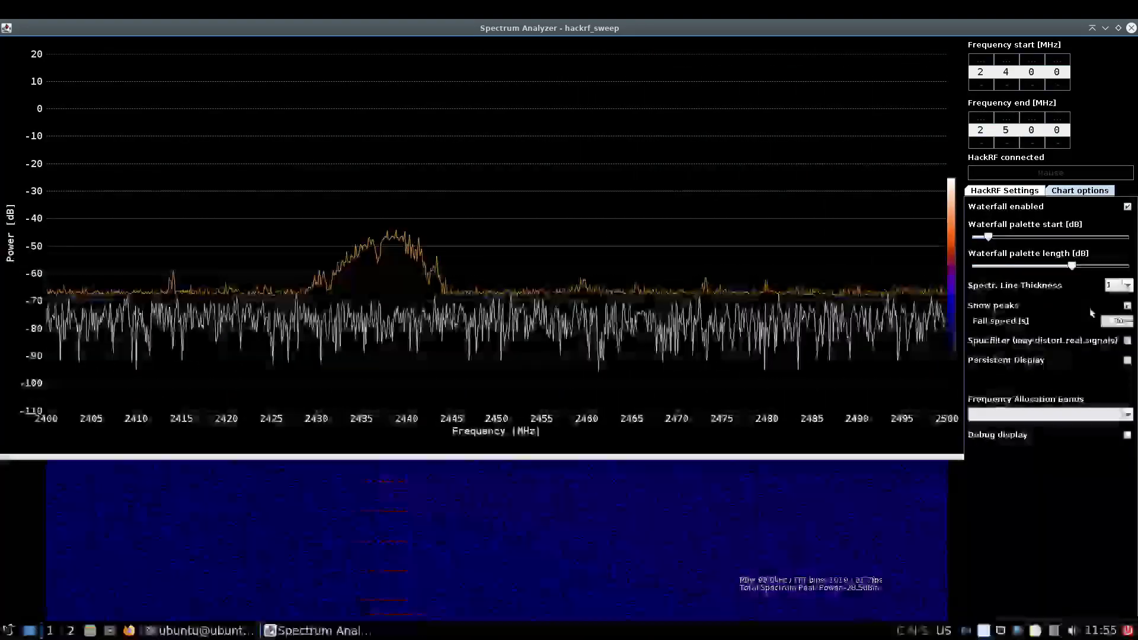
Set the peak fall speed to 10 s and show the frequency allocation bands for Europe.
click(1129, 324)
click(1129, 323)
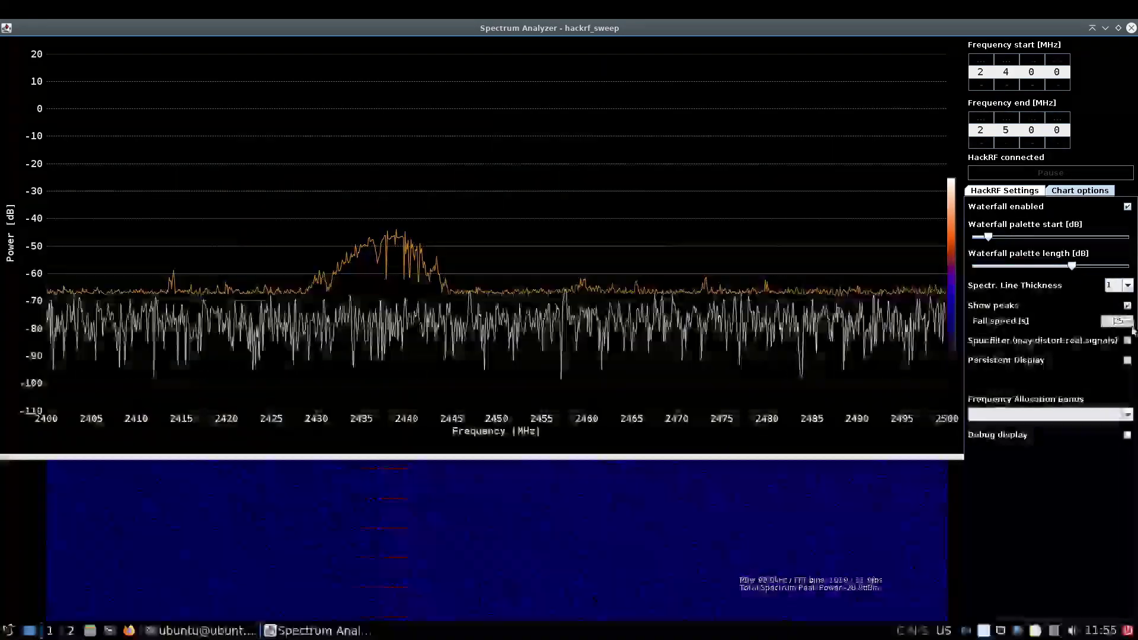
click(1129, 323)
click(1129, 324)
click(1129, 323)
click(1130, 324)
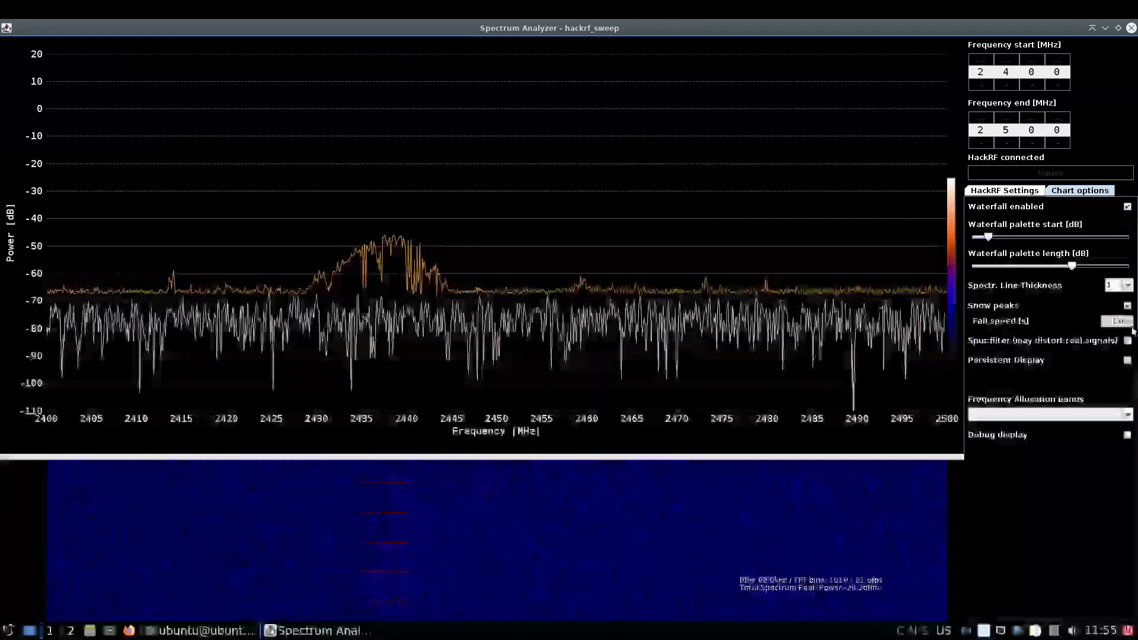
click(1130, 324)
click(1130, 324)
click(1130, 324)
click(1130, 324)
click(1130, 324)
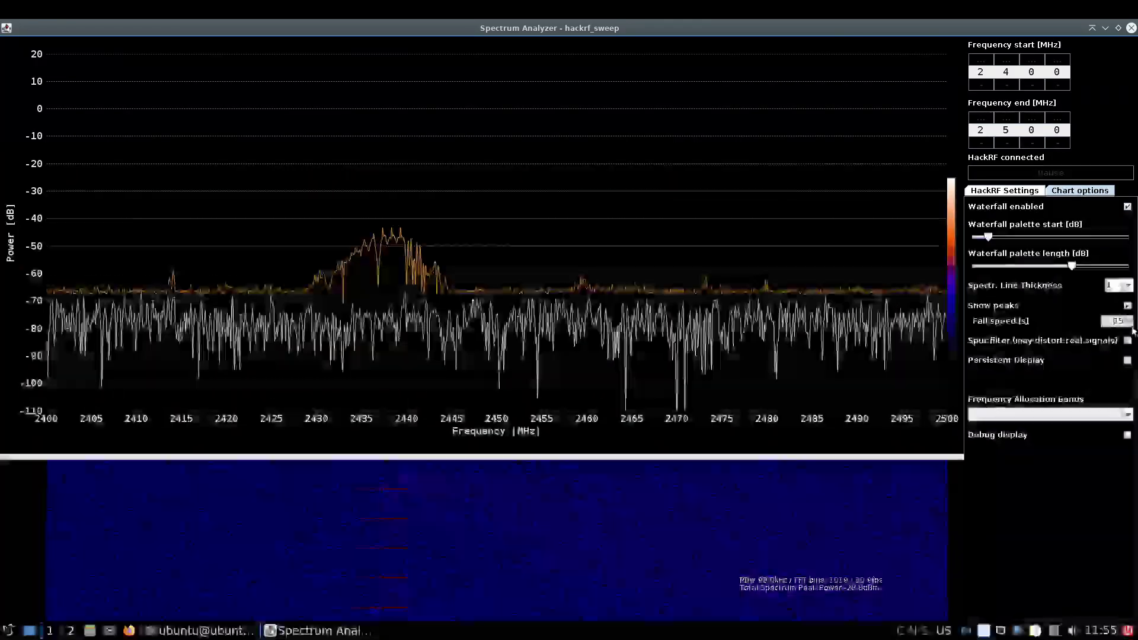
click(1130, 324)
click(1131, 324)
click(1130, 324)
click(1130, 324)
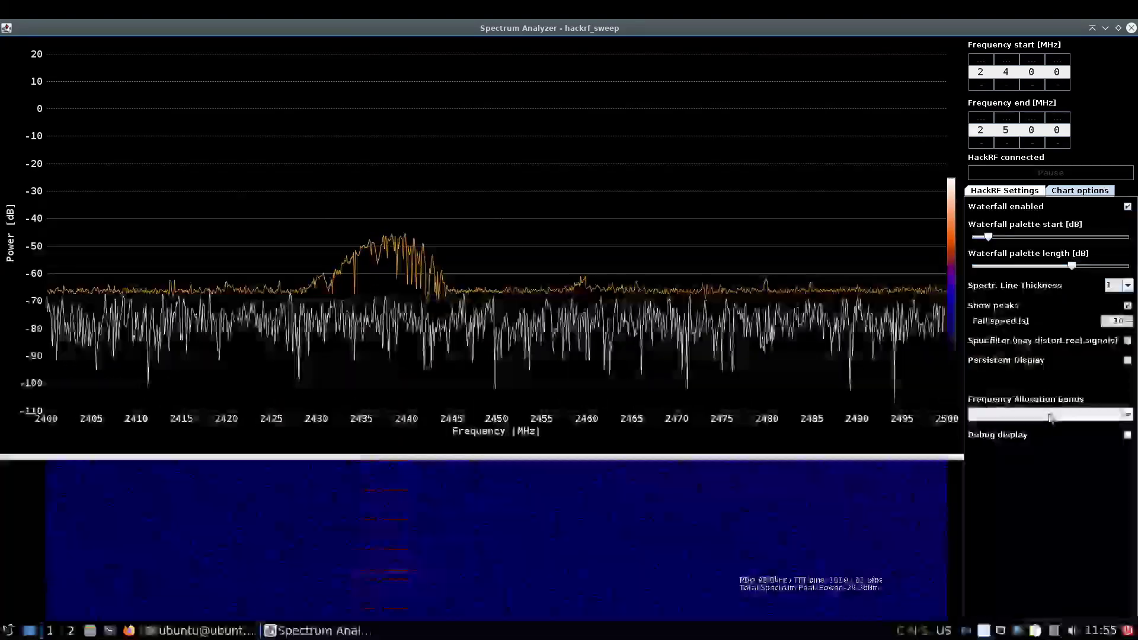
click(1123, 417)
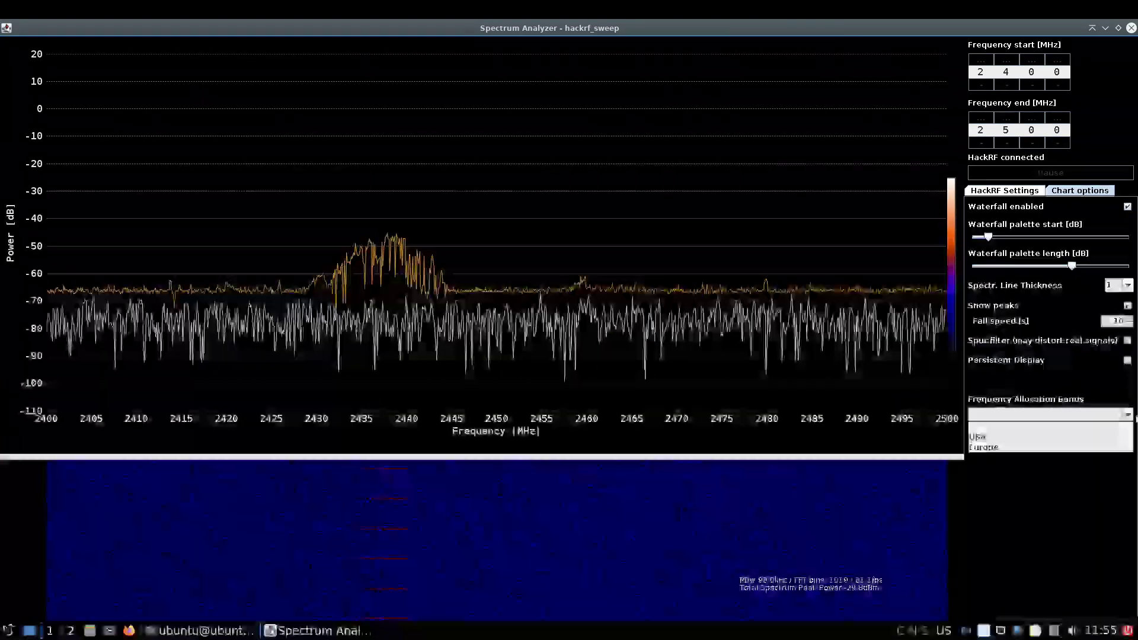
click(1078, 447)
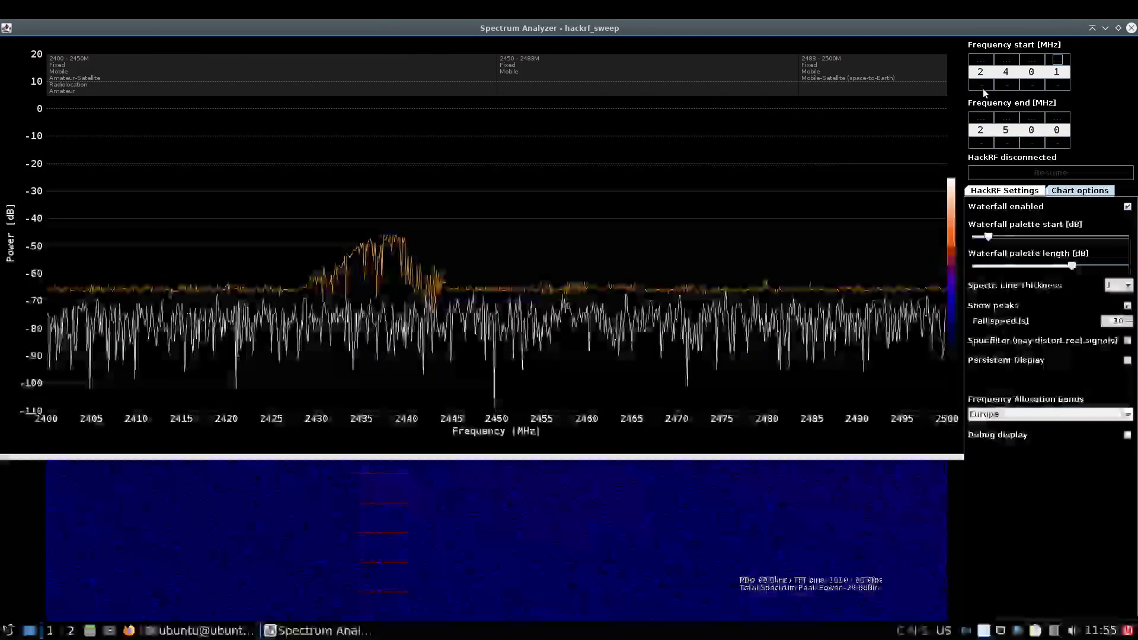
Set the sweep range from 1 MHz to 6000 MHz and resume the sweep.
click(982, 85)
click(982, 84)
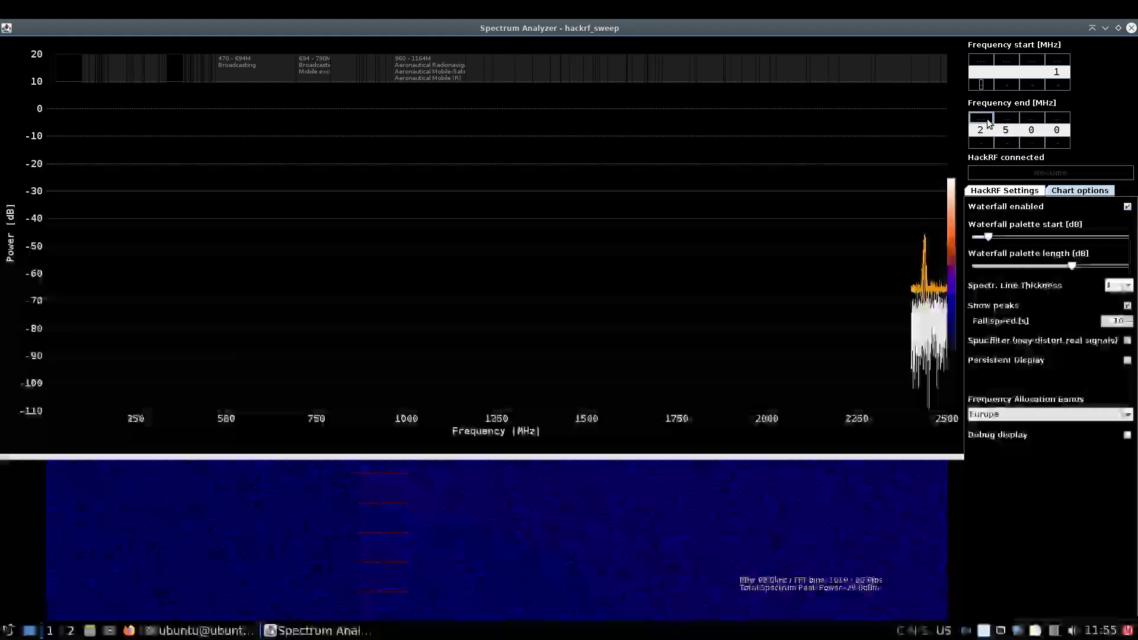
click(985, 119)
click(1011, 143)
click(1011, 142)
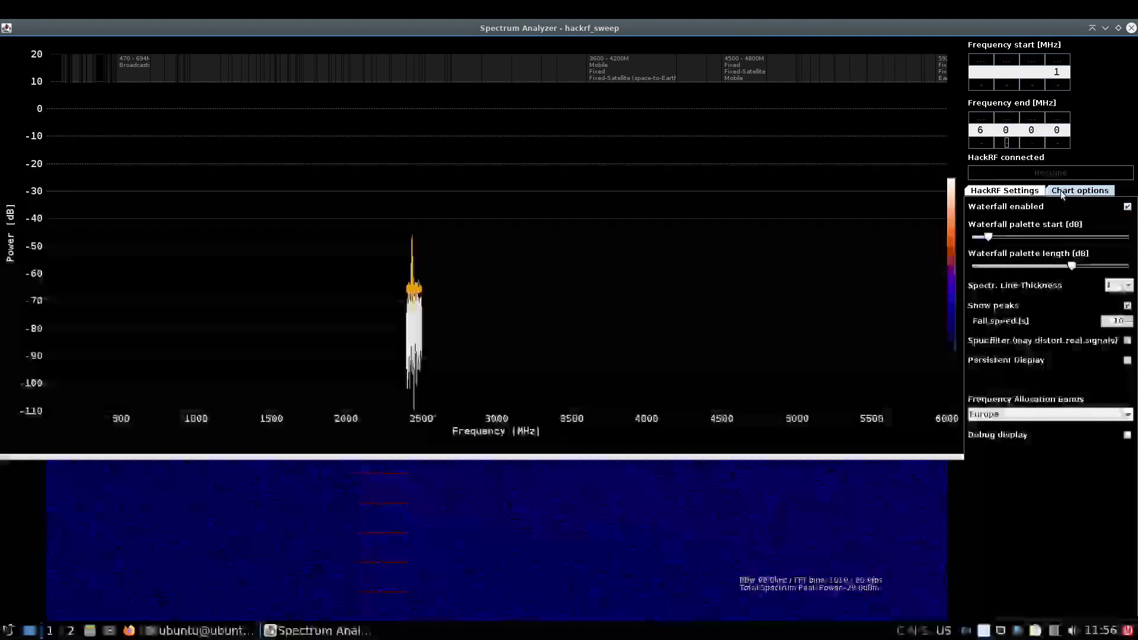
click(1051, 170)
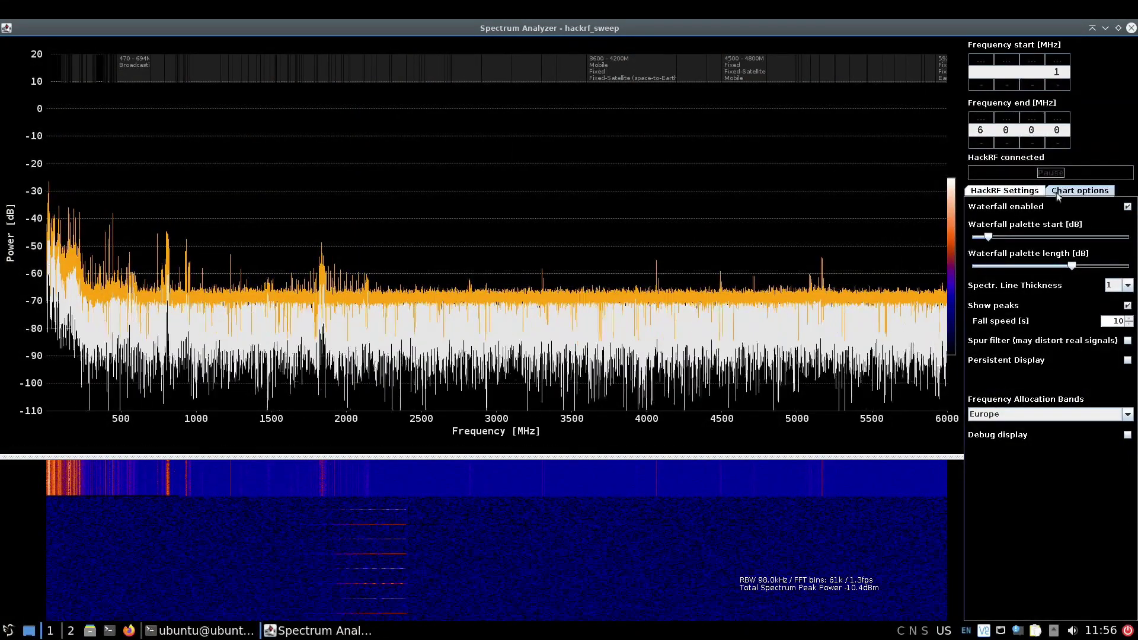
Pause the sweep, set the end frequency to 200 MHz, and resume sweeping.
click(1055, 171)
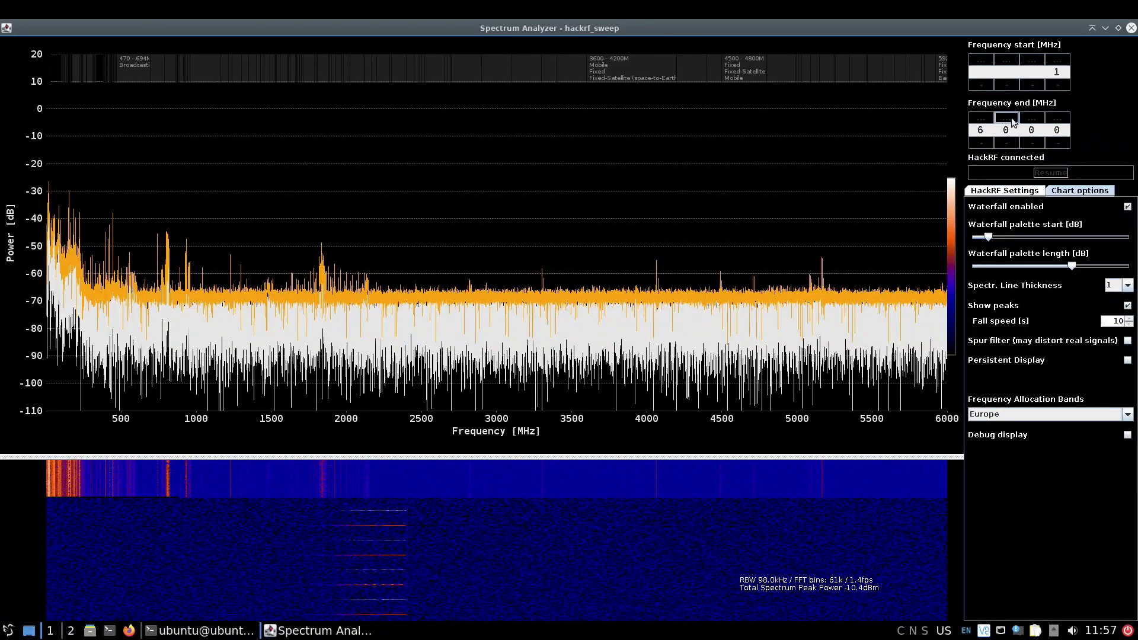
click(1012, 120)
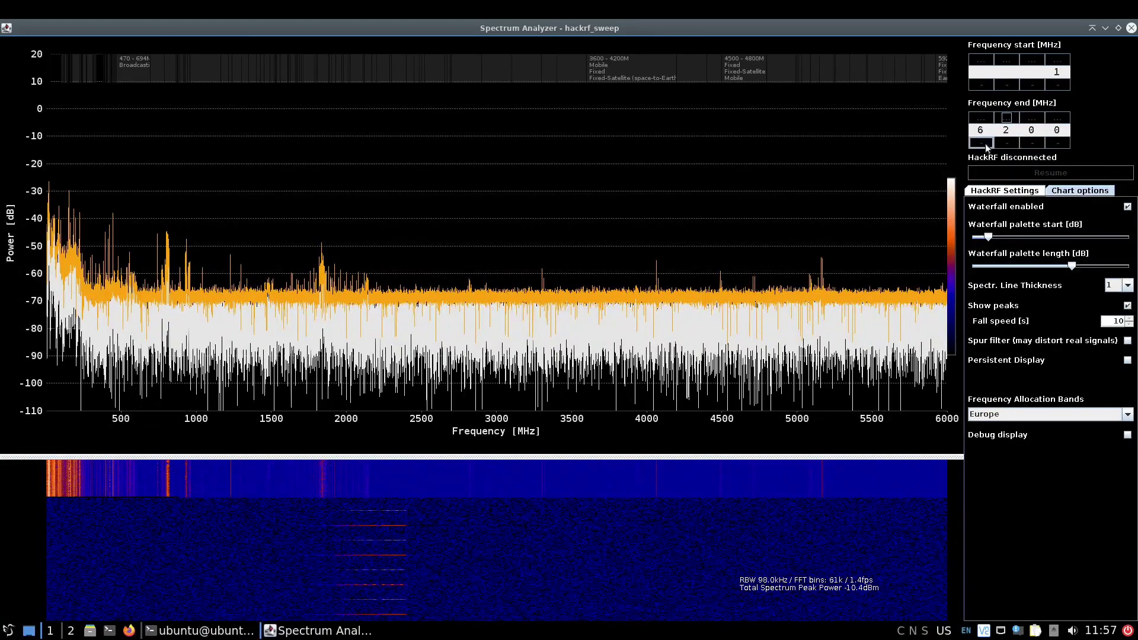
click(981, 142)
click(981, 143)
click(982, 142)
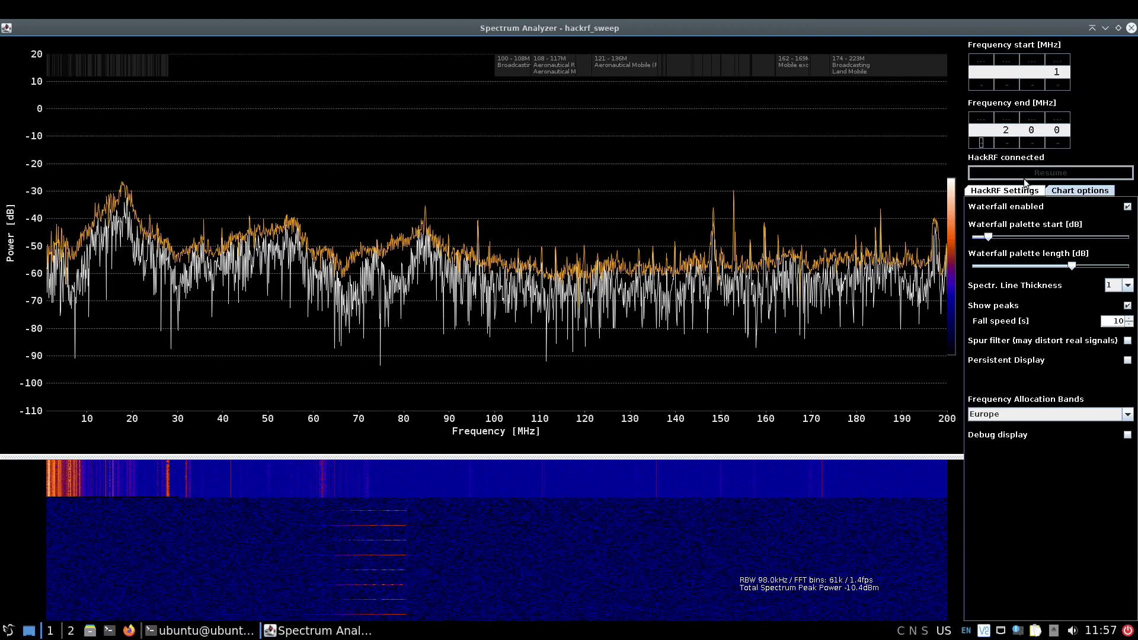
click(1025, 172)
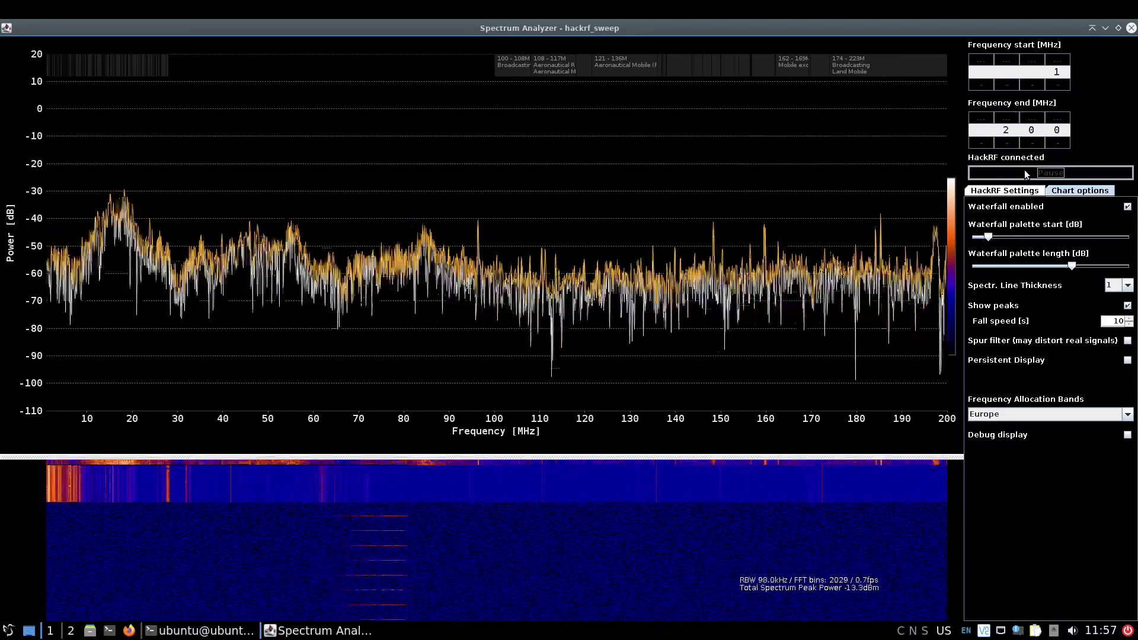